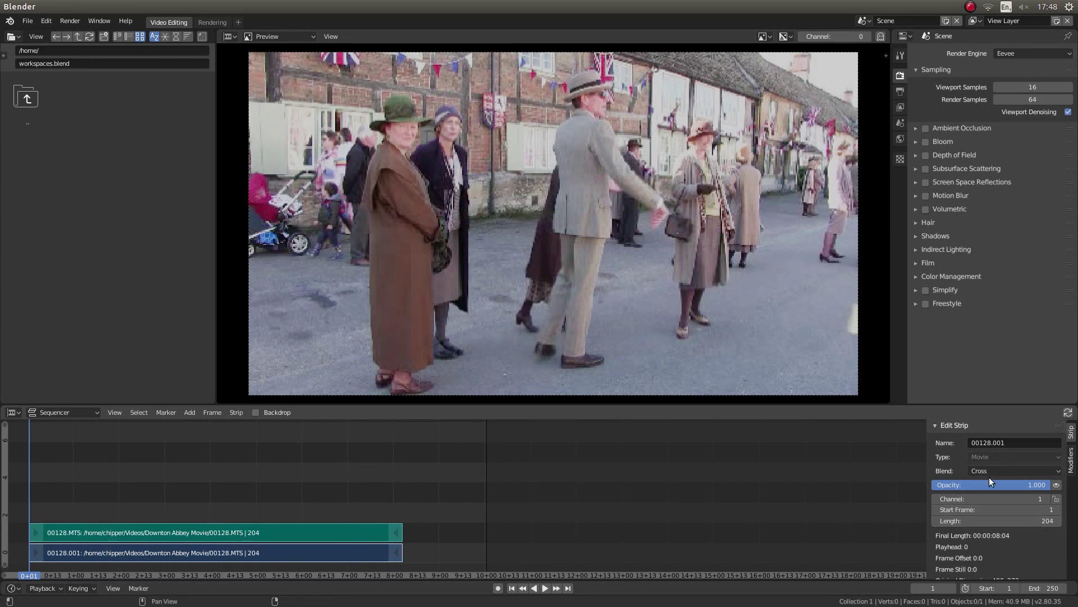
Set the scene's output frame range to end at frame 408.
{"action": "scroll", "coordinate": [994, 466], "scroll_direction": "down", "scroll_amount": 2}
{"action": "scroll", "coordinate": [992, 459], "scroll_direction": "up", "scroll_amount": 2}
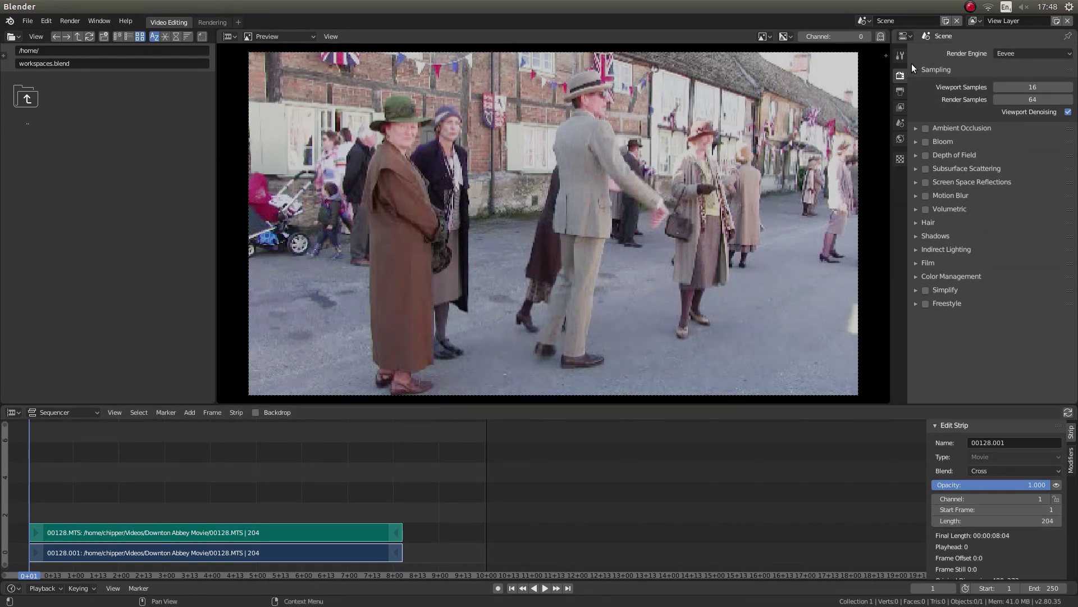
{"action": "left_click", "coordinate": [902, 92]}
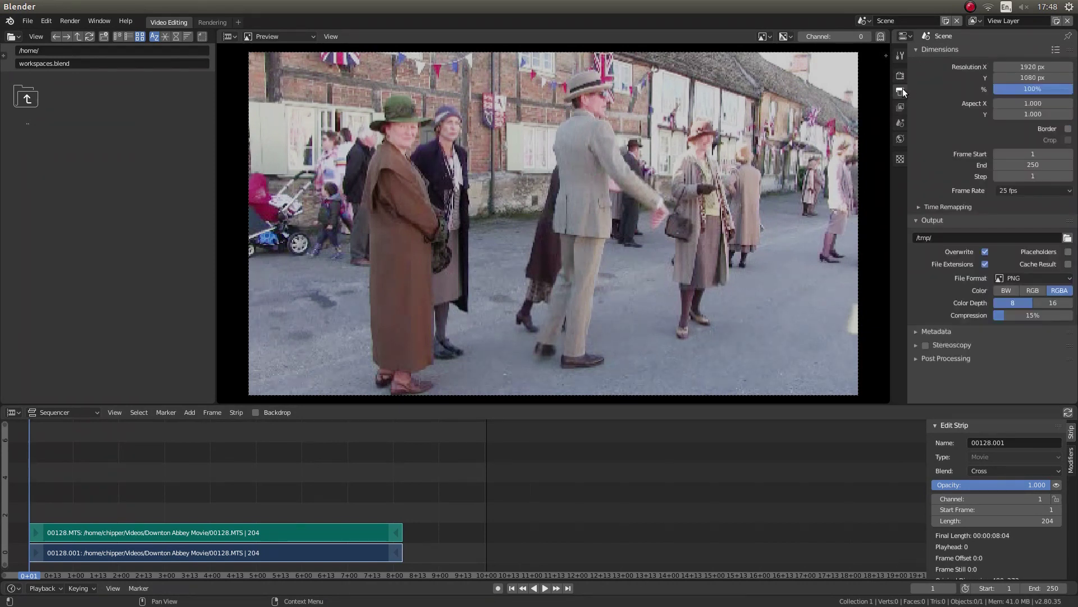
{"action": "left_click", "coordinate": [1035, 165]}
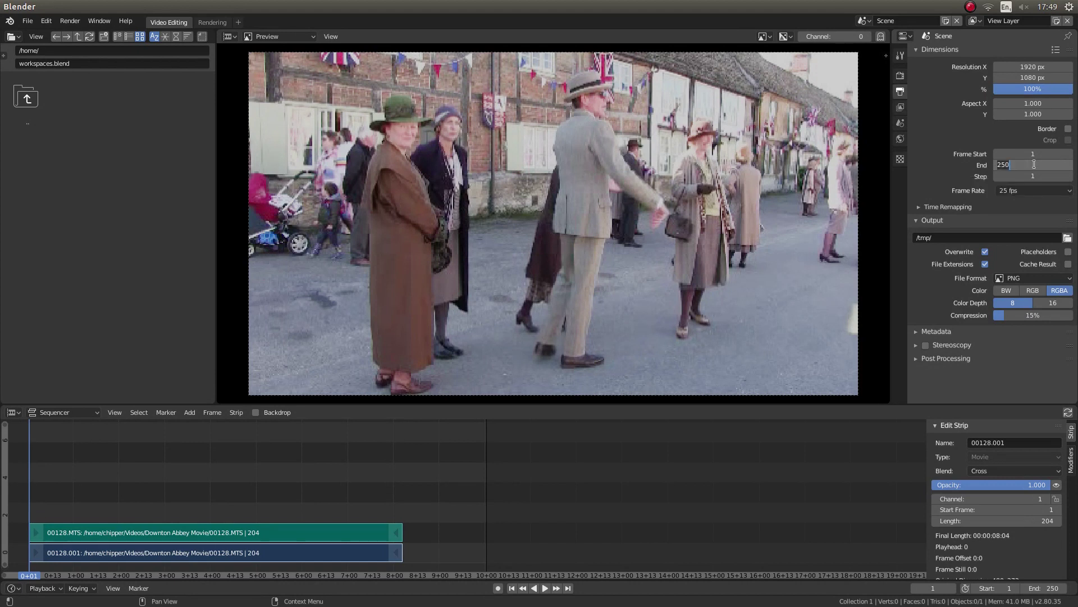
{"action": "type", "text": "408"}
{"action": "key", "text": "Return"}
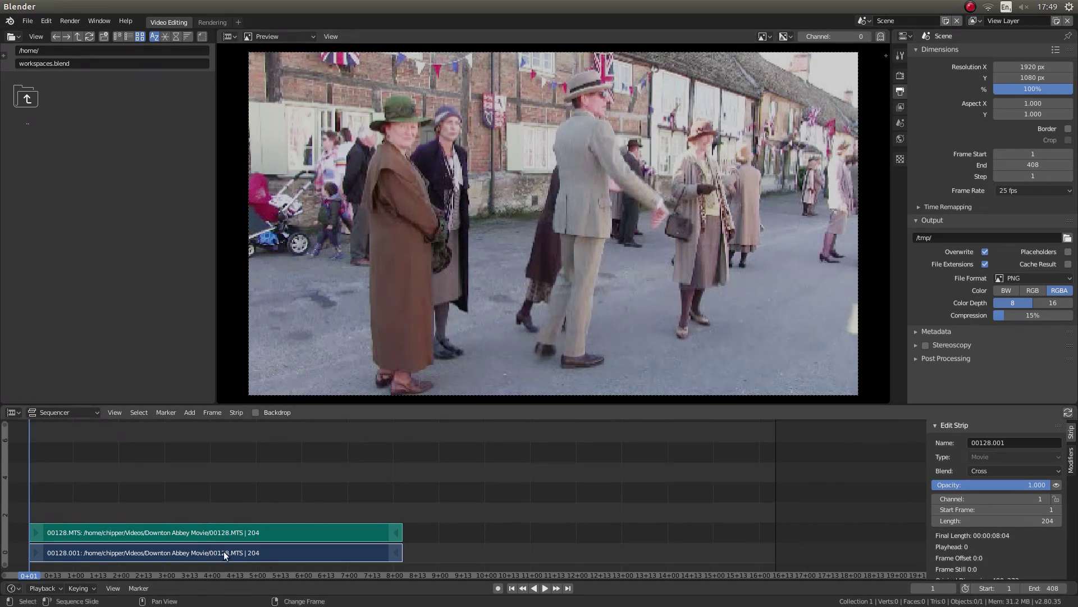
Deselect the sound strip and add a Speed Control effect to the movie strip 00128.001.
{"action": "key", "text": "a"}
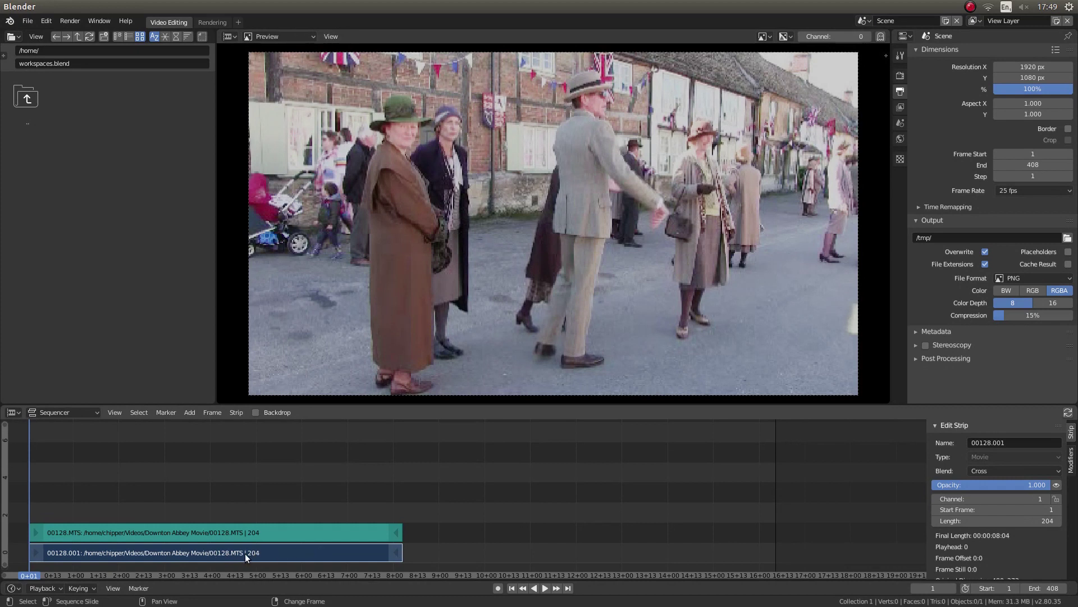
{"action": "left_click", "coordinate": [189, 412]}
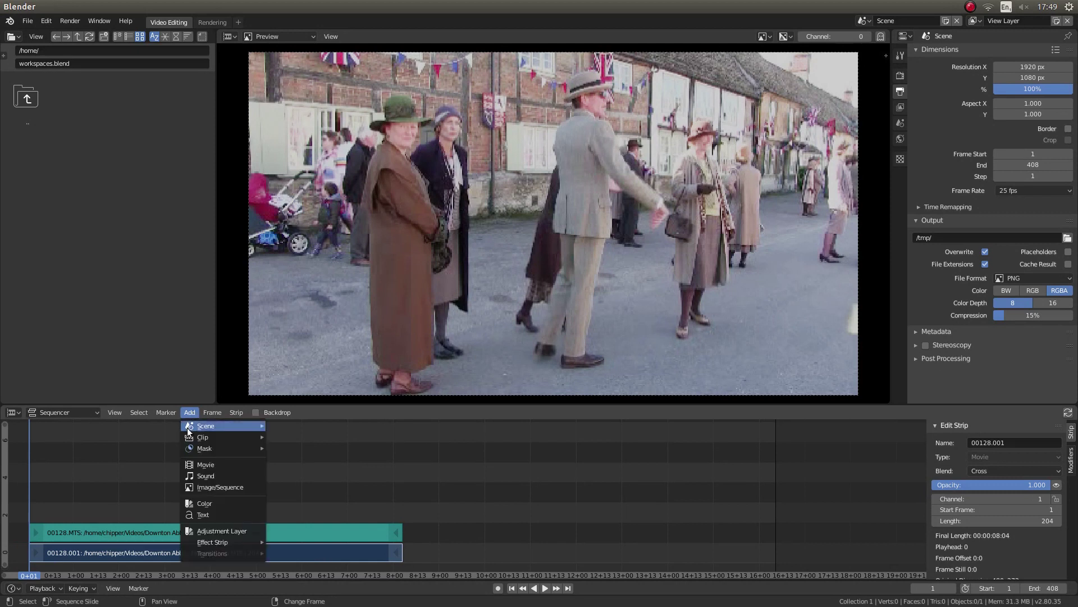
{"action": "mouse_move", "coordinate": [221, 540]}
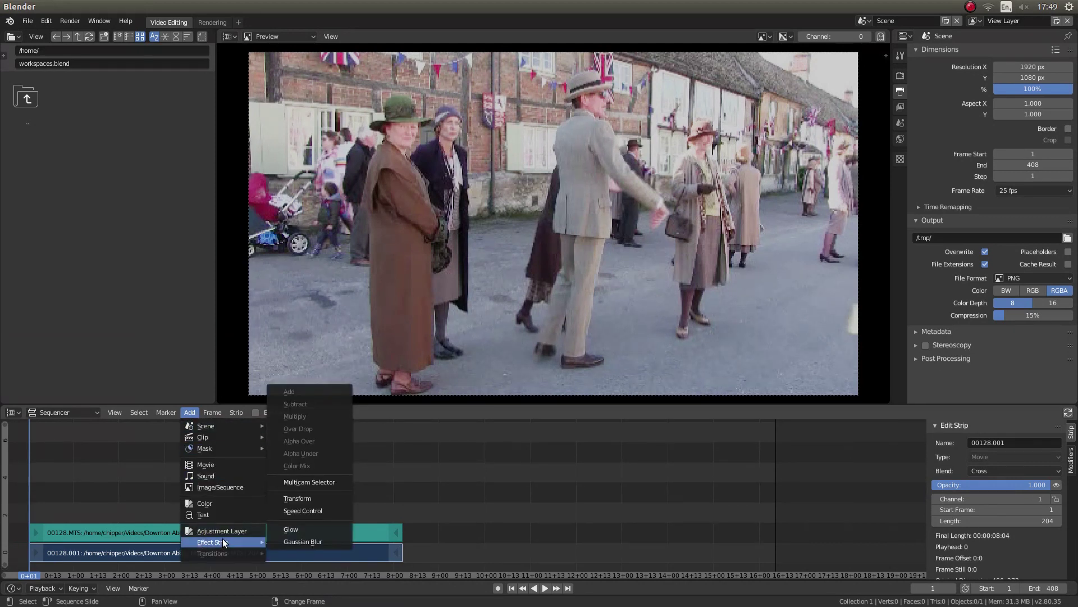
{"action": "left_click", "coordinate": [328, 510]}
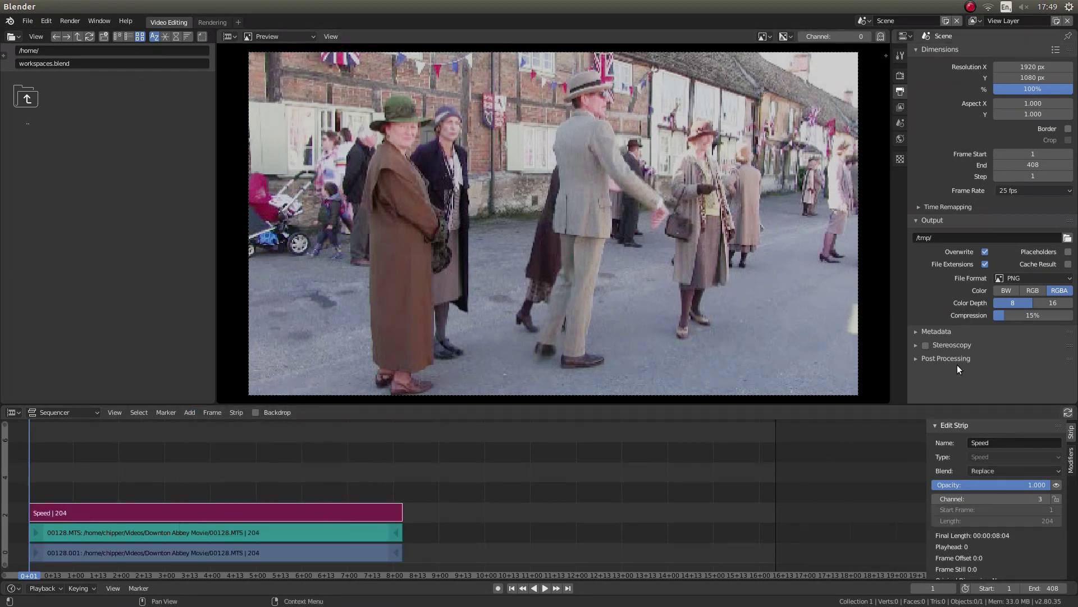
Extend the end of the movie strip 00128.001 to frame 408.
{"action": "left_click", "coordinate": [396, 551]}
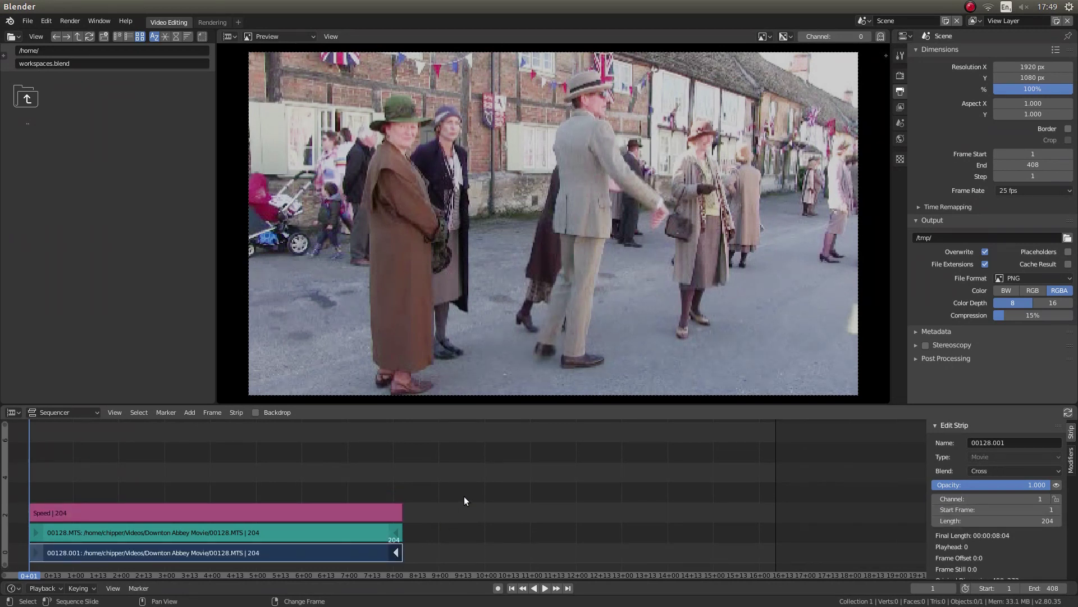
{"action": "key", "text": "g"}
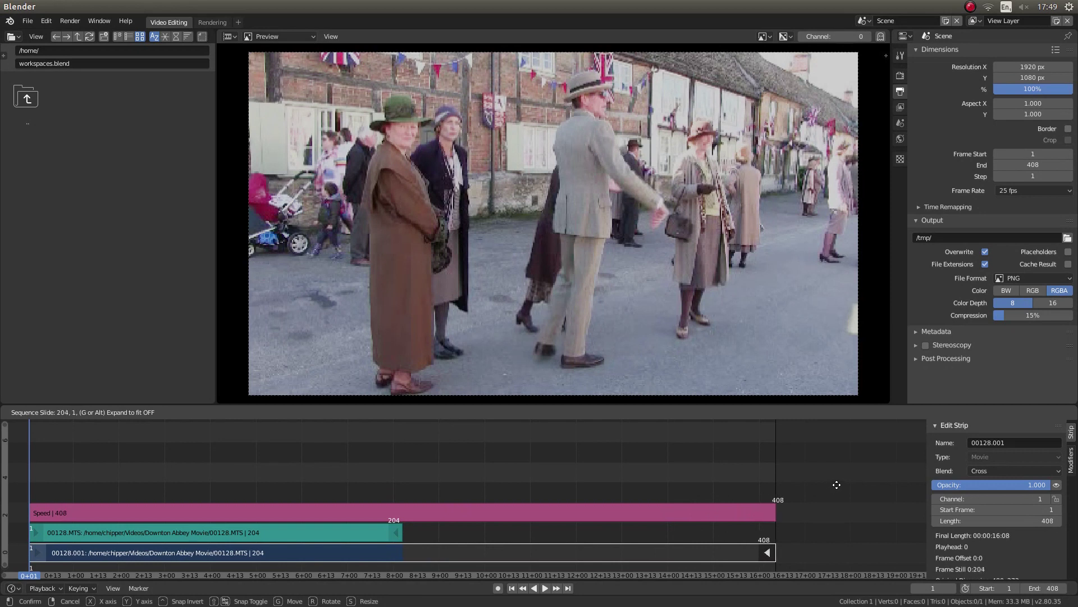
{"action": "left_click", "coordinate": [836, 485]}
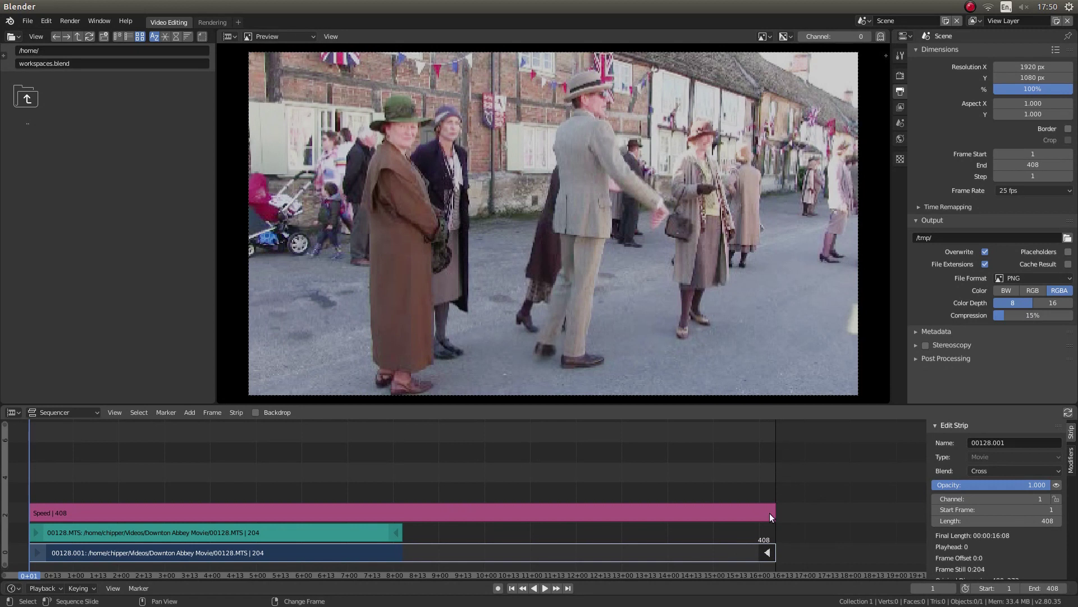
Play back the slowed-down clip, stop it and return to the first frame.
{"action": "left_click", "coordinate": [545, 590]}
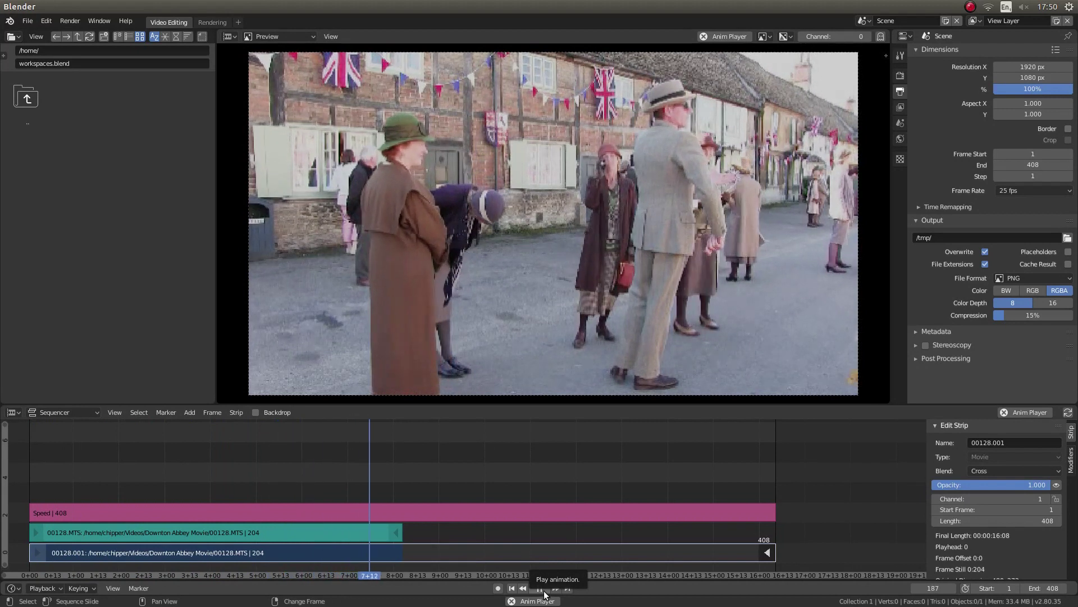
{"action": "left_click", "coordinate": [539, 589]}
{"action": "left_click", "coordinate": [512, 588]}
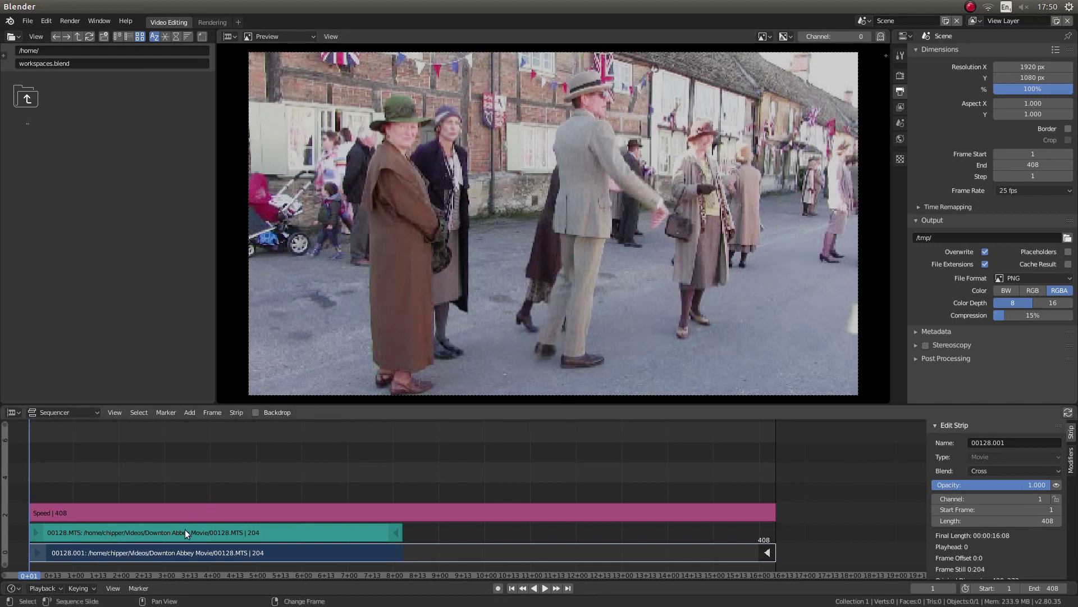
Try to stretch the sound strip 00128.MTS beyond its end.
{"action": "left_click", "coordinate": [207, 534]}
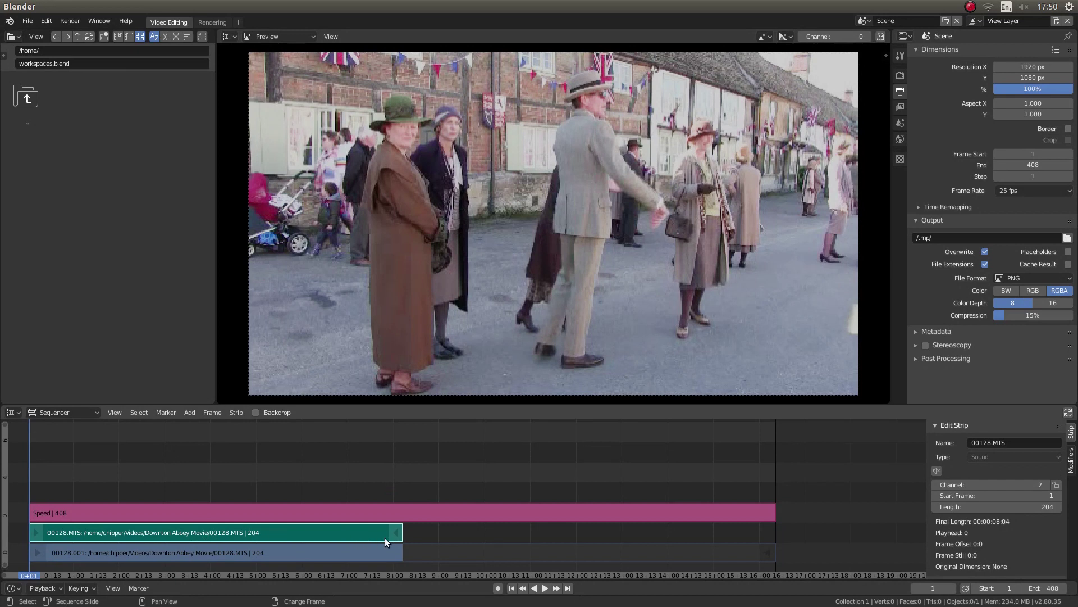
{"action": "left_click_drag", "start_coordinate": [400, 532], "coordinate": [454, 486]}
{"action": "left_click", "coordinate": [70, 21]}
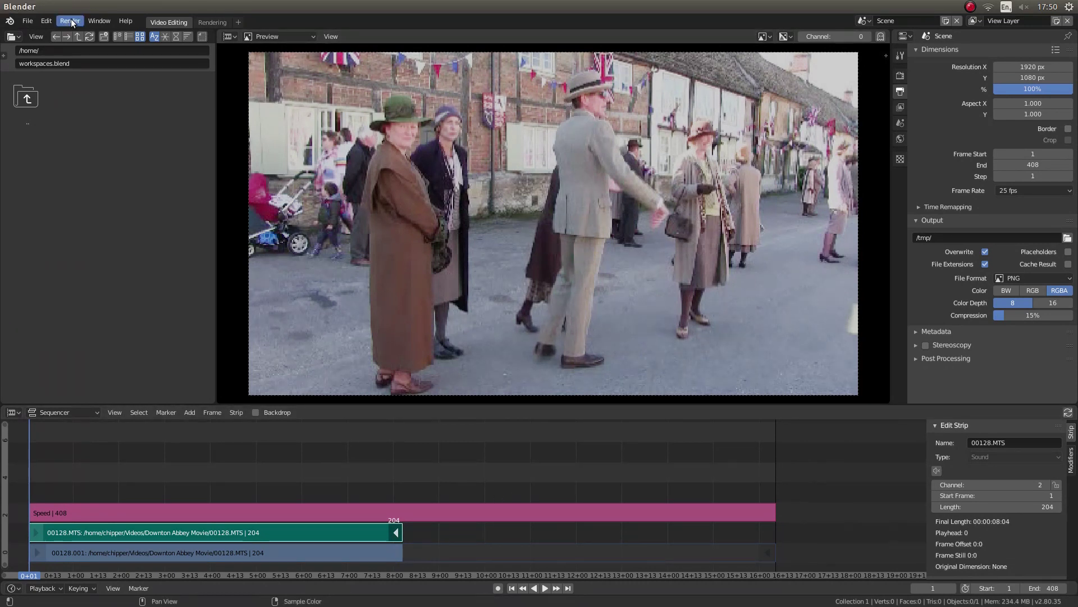
{"action": "left_click", "coordinate": [71, 22]}
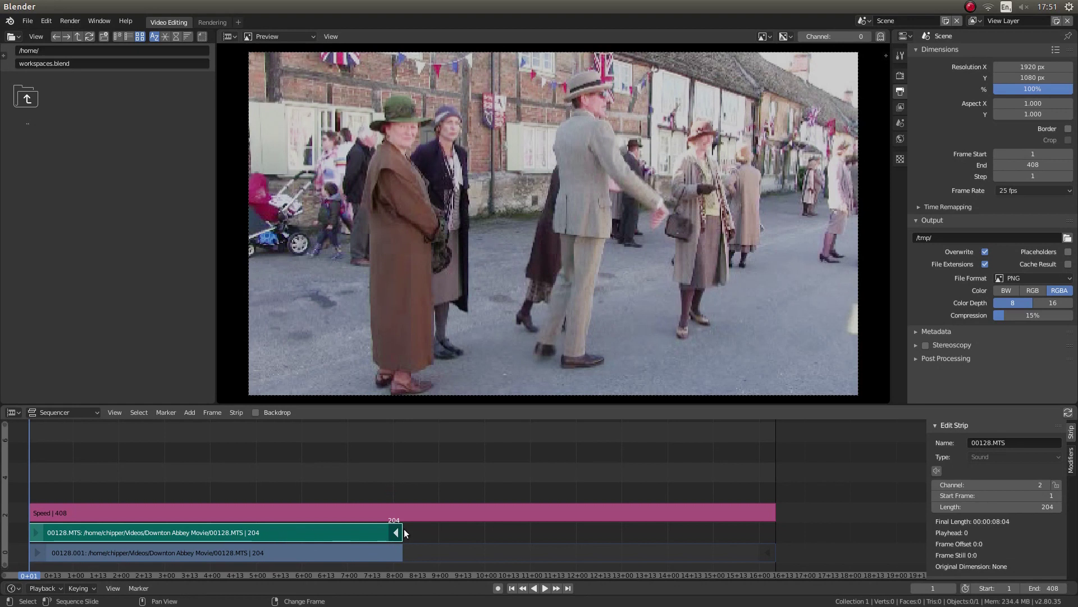
Start an audio render into the Desktop folder with mp3 as the container.
{"action": "left_click", "coordinate": [69, 20]}
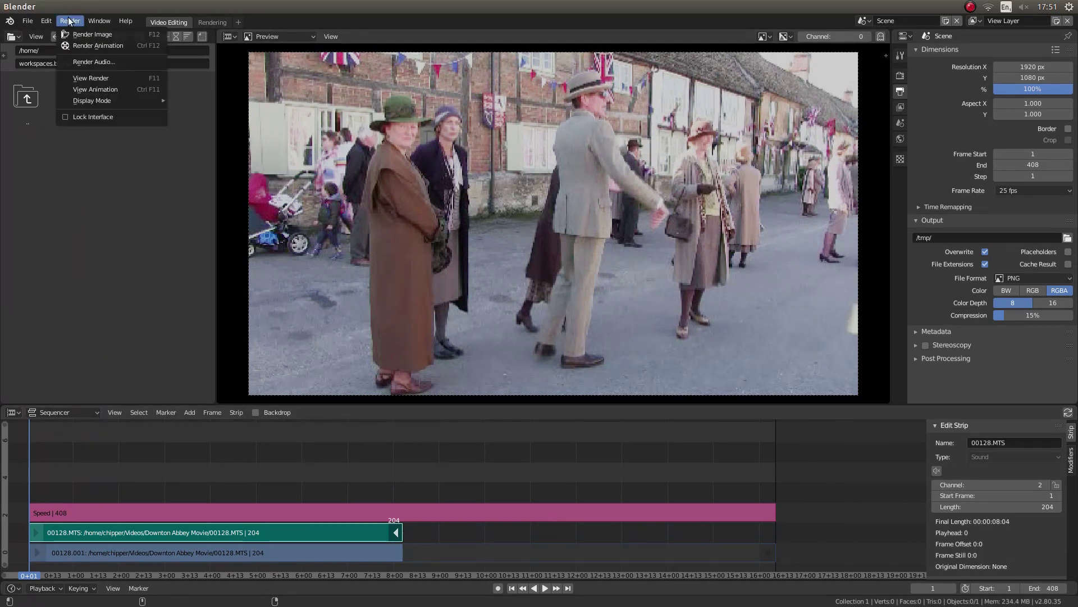
{"action": "left_click", "coordinate": [95, 61]}
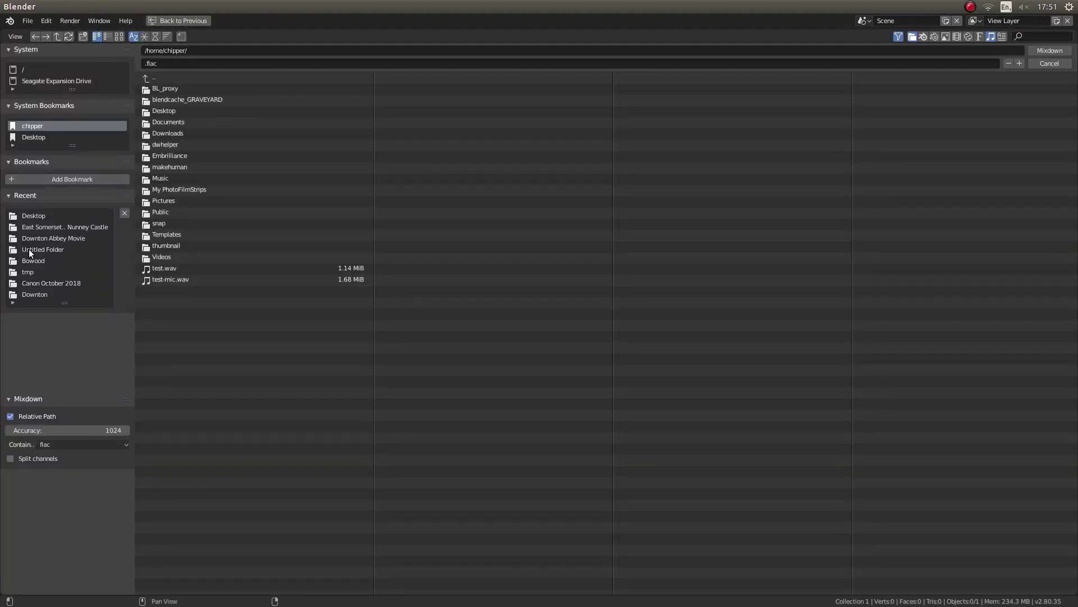
{"action": "left_click", "coordinate": [29, 137]}
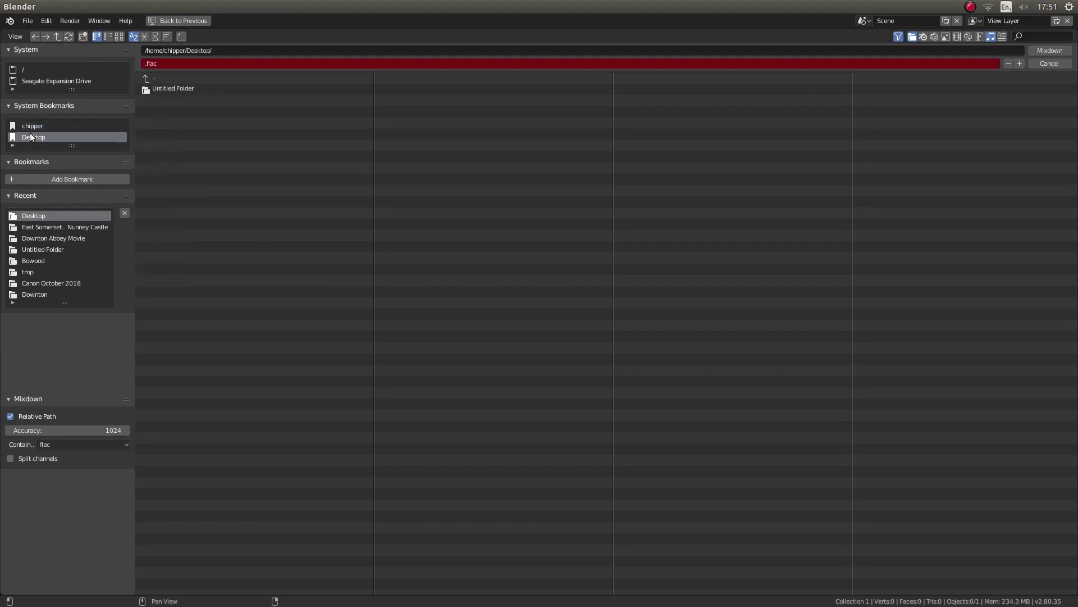
{"action": "left_click", "coordinate": [56, 444]}
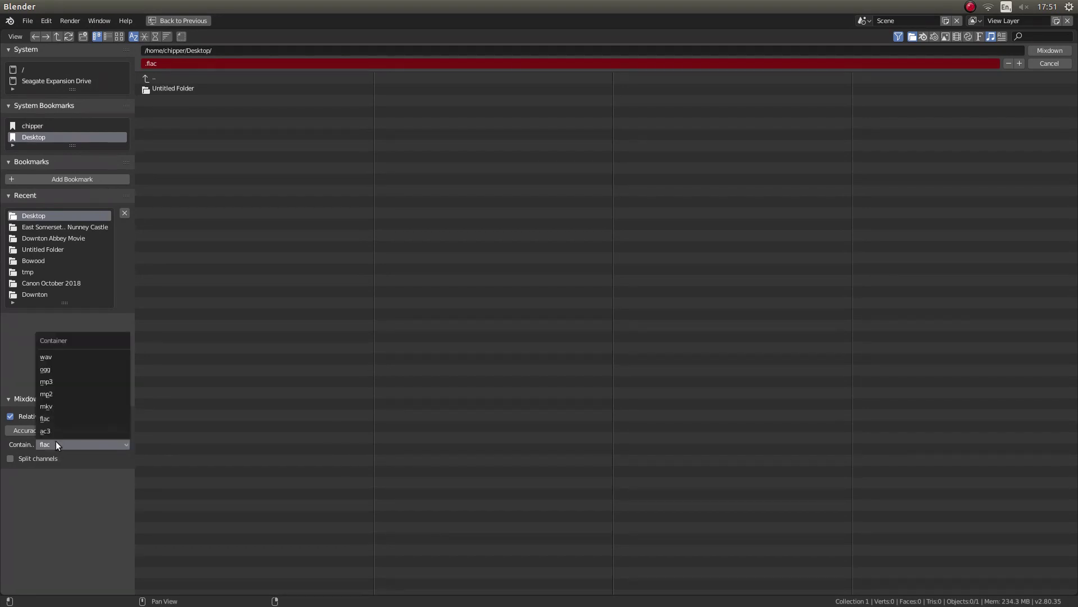
{"action": "left_click", "coordinate": [59, 381]}
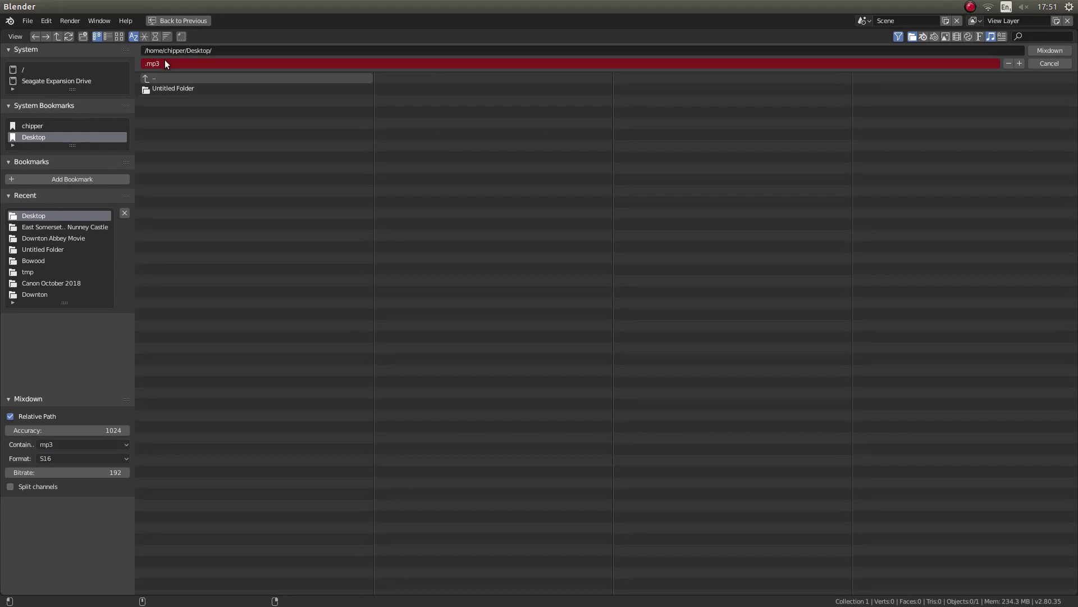
Name the audio file DA.mp3 and run the mixdown.
{"action": "left_click", "coordinate": [144, 63]}
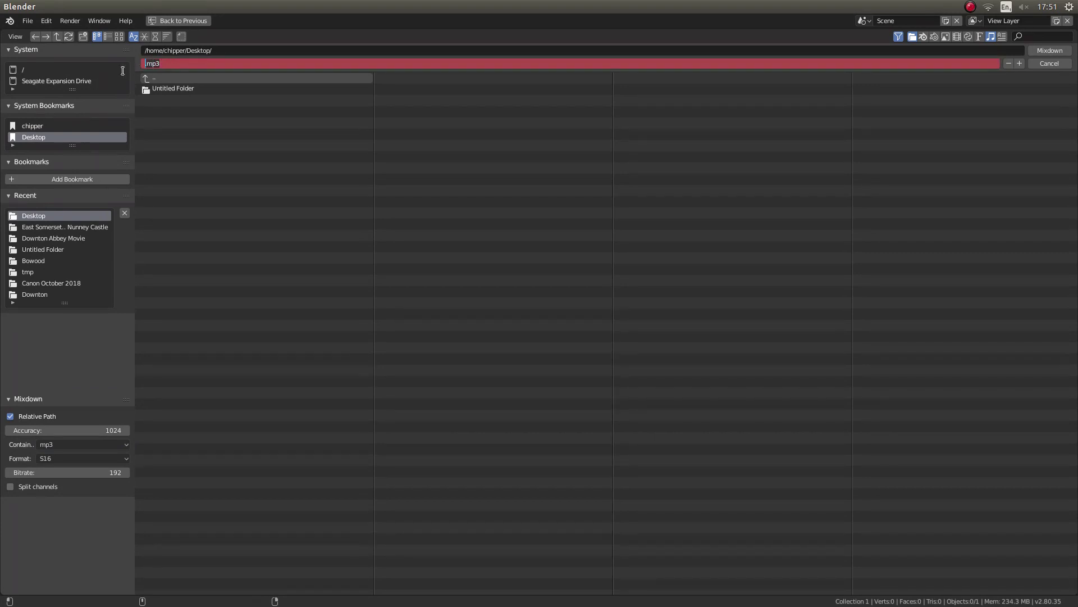
{"action": "type", "text": "DA"}
{"action": "left_click", "coordinate": [1053, 50]}
{"action": "left_click", "coordinate": [1054, 52]}
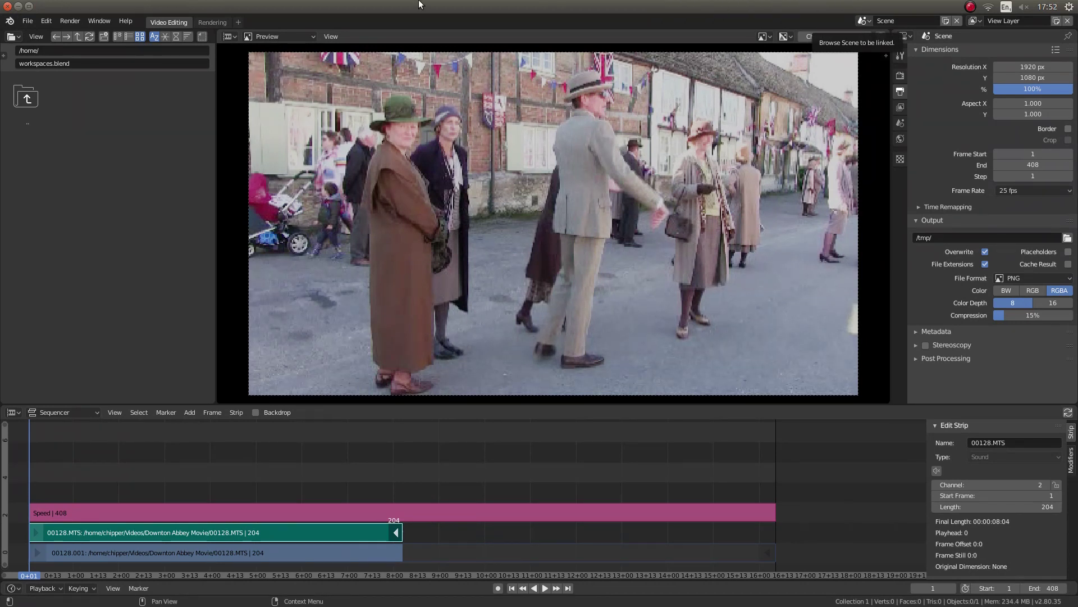
Place DA.mp3 from the Desktop folder of the Files app into sequencer channel 4 at frame 1, and close the Files window.
{"action": "mouse_move", "coordinate": [2, 42]}
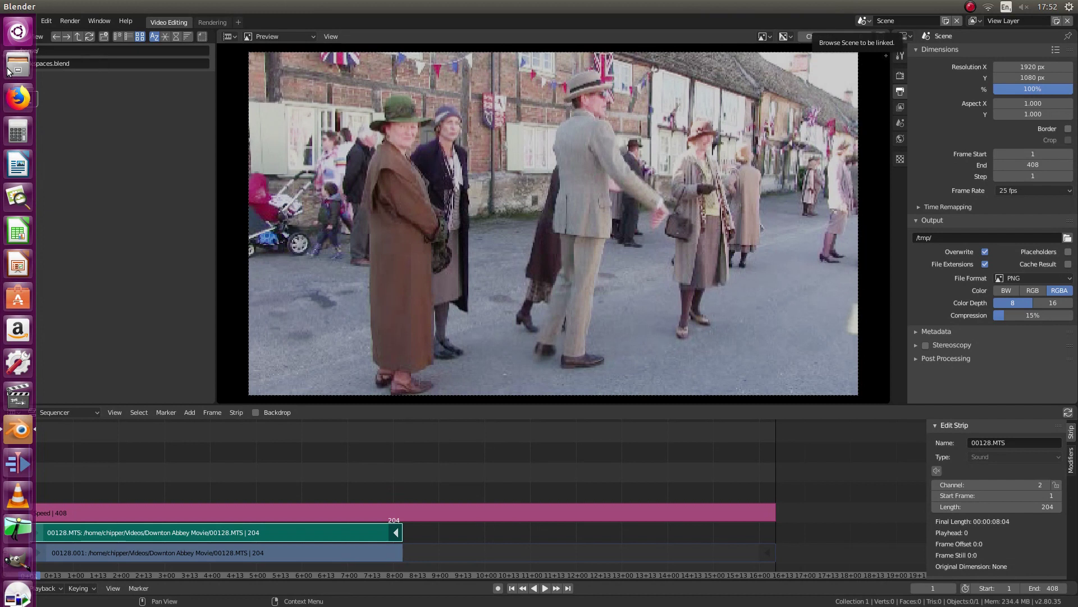
{"action": "left_click", "coordinate": [9, 69]}
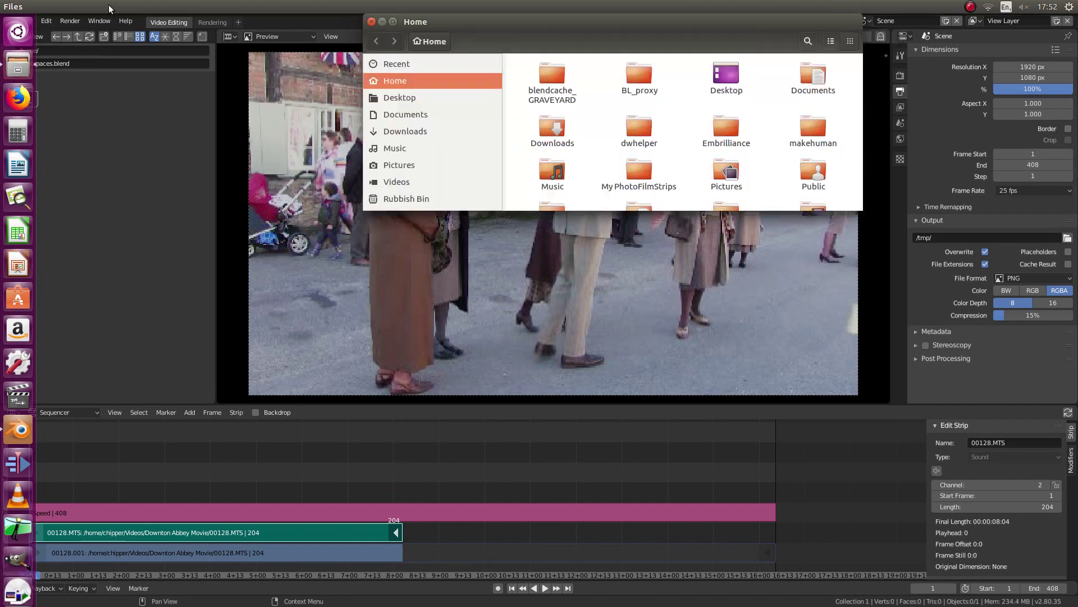
{"action": "left_click", "coordinate": [400, 97]}
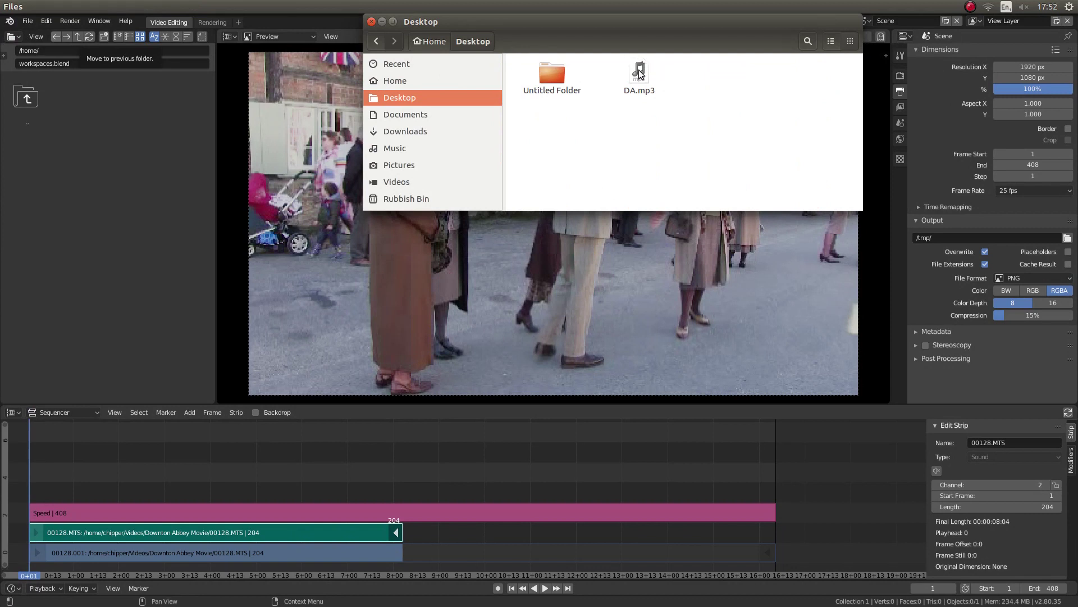
{"action": "left_click_drag", "start_coordinate": [636, 76], "coordinate": [125, 492]}
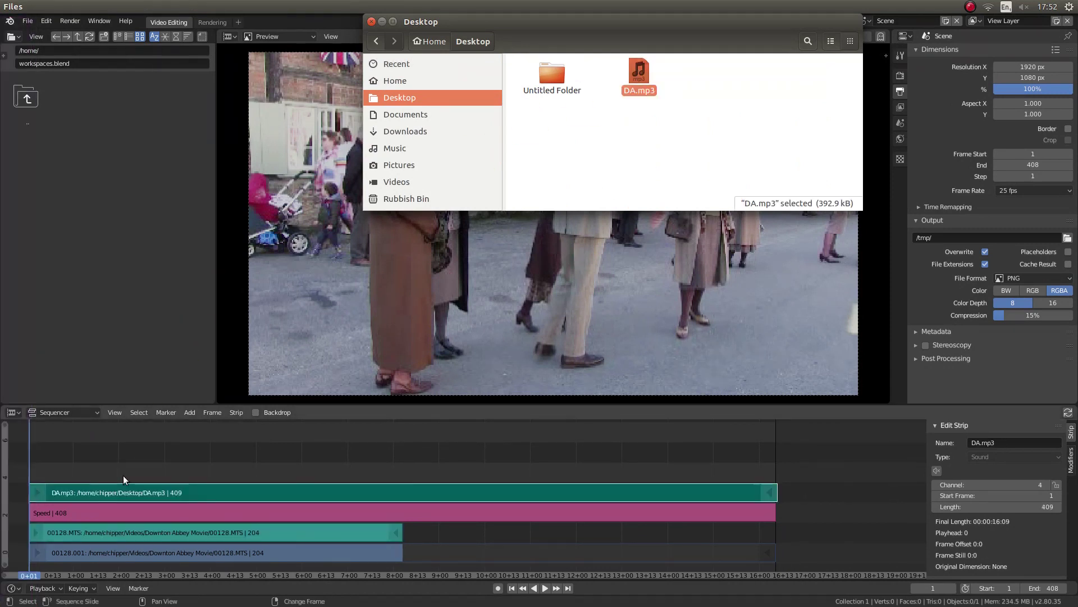
{"action": "left_click", "coordinate": [370, 21]}
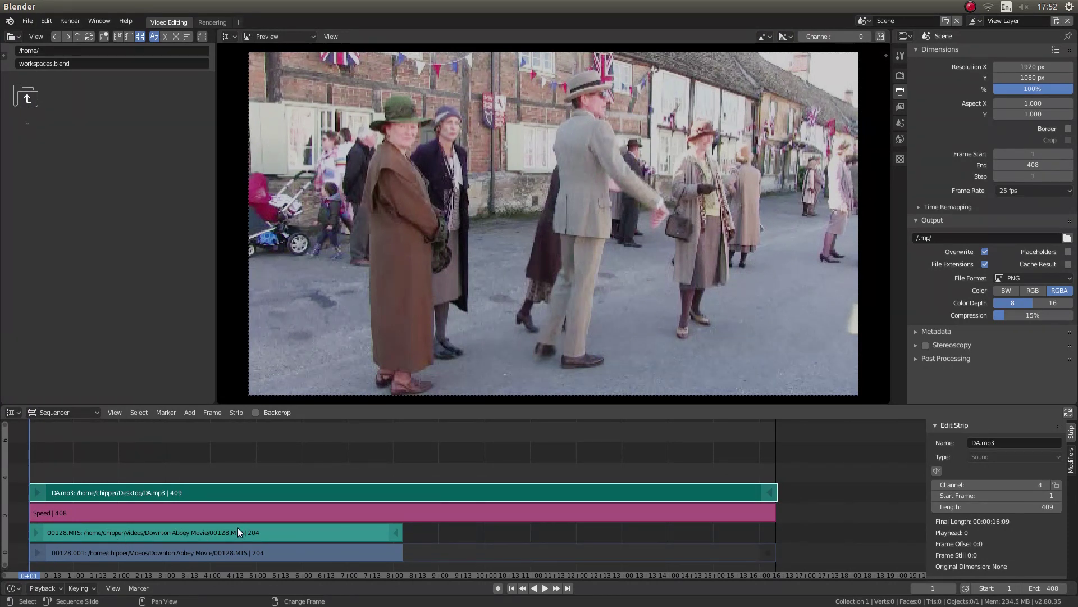
Erase the original sound strip 00128.MTS and preview the sequence, returning the playhead to the first frame.
{"action": "left_click", "coordinate": [258, 533]}
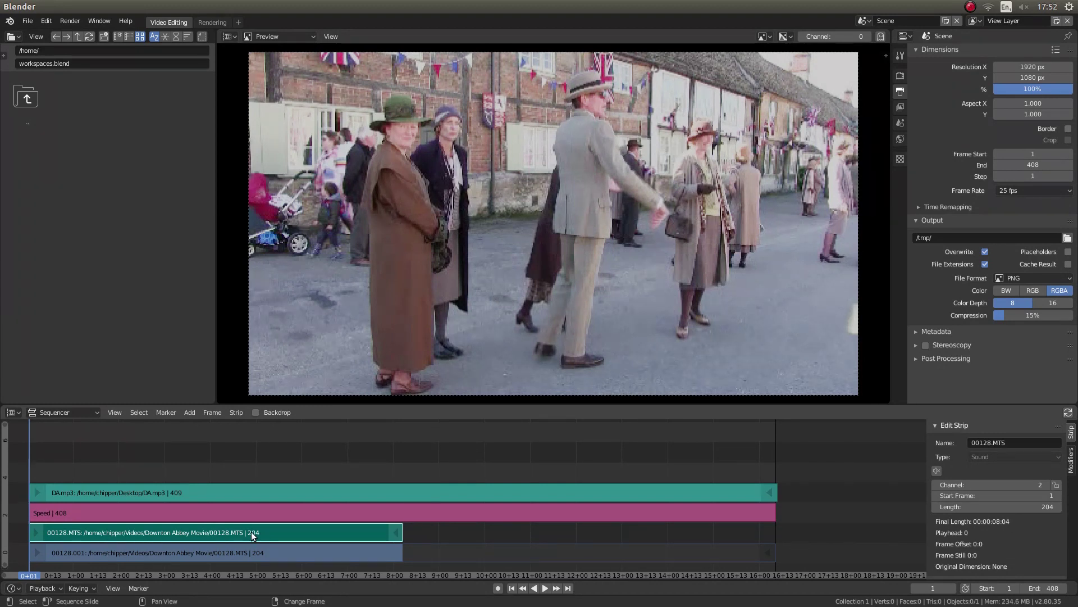
{"action": "key", "text": "x"}
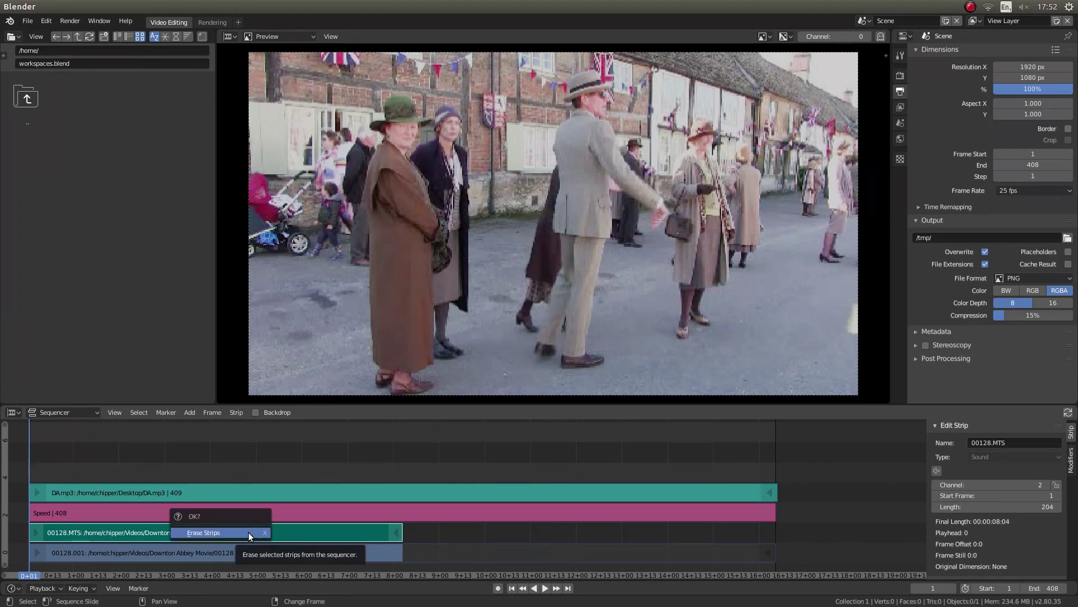
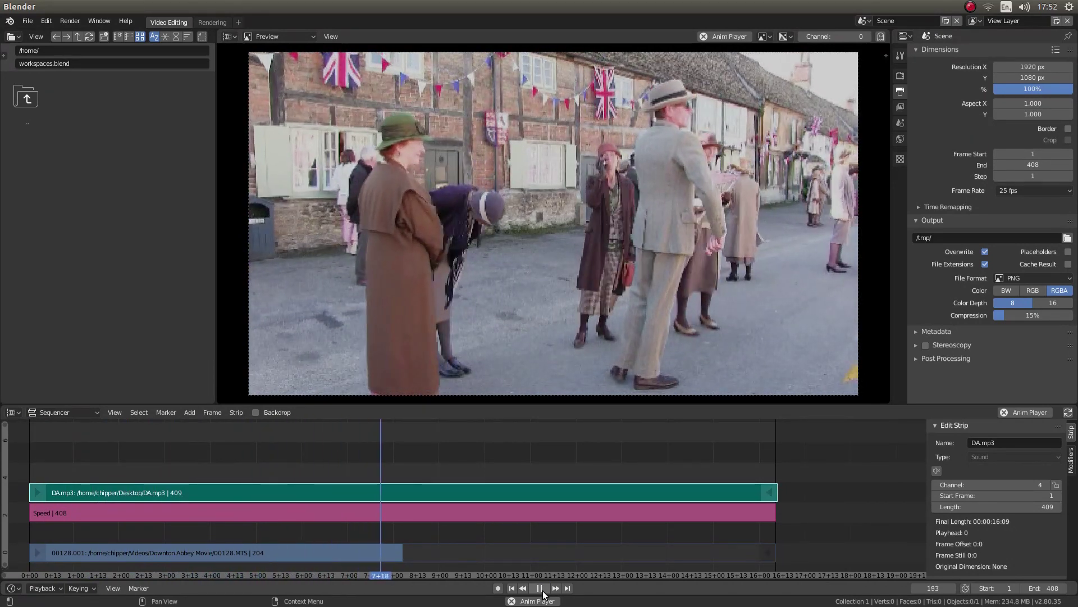
{"action": "left_click", "coordinate": [543, 592]}
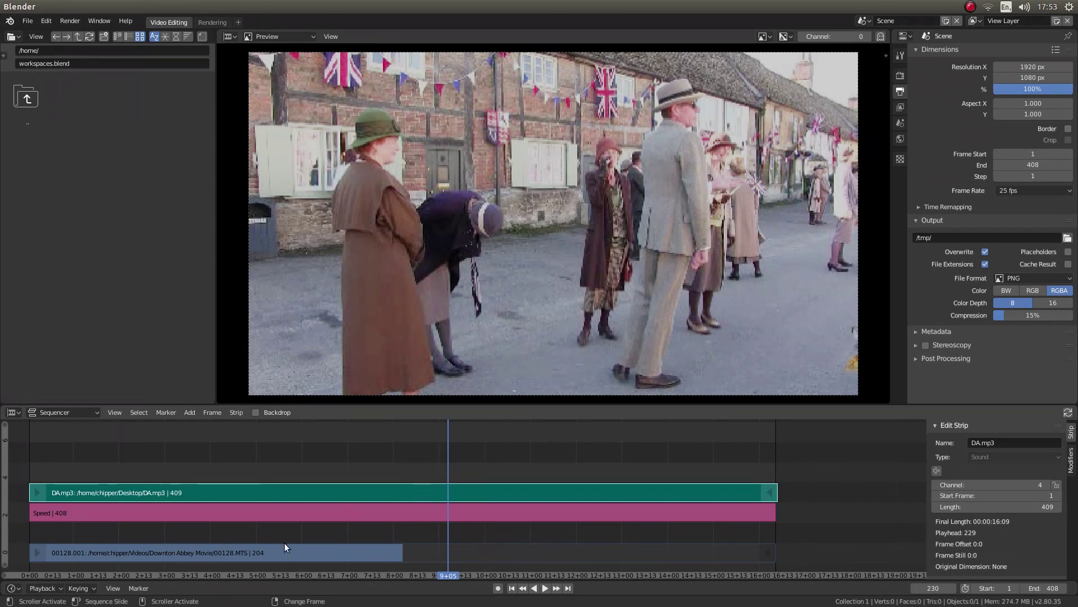
{"action": "left_click", "coordinate": [512, 588]}
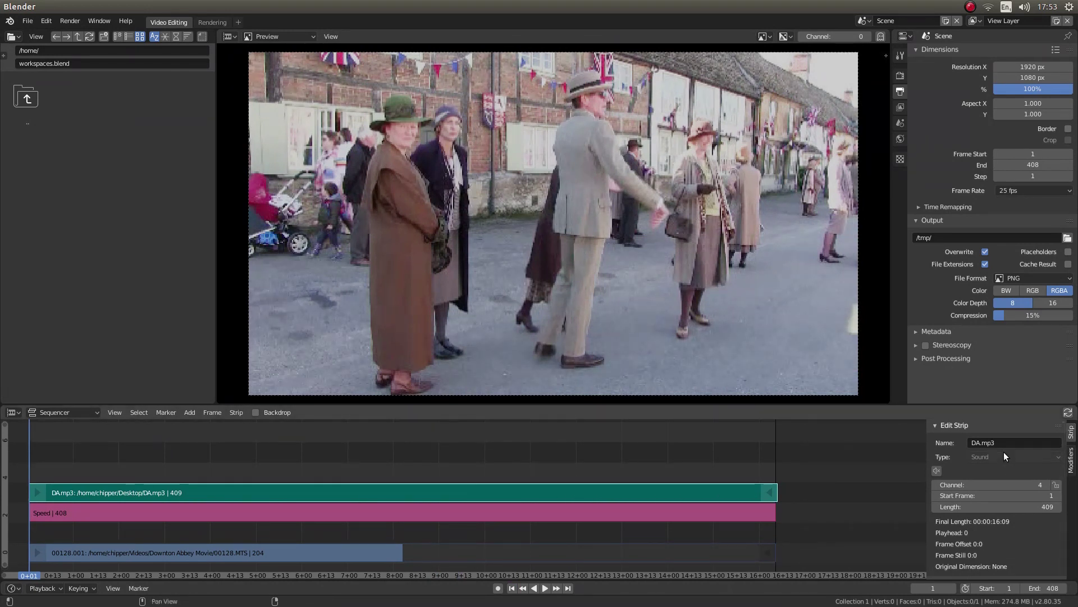
Set the pitch of the DA.mp3 sound strip to 0.5.
{"action": "scroll", "coordinate": [1014, 465], "scroll_direction": "down", "scroll_amount": 5}
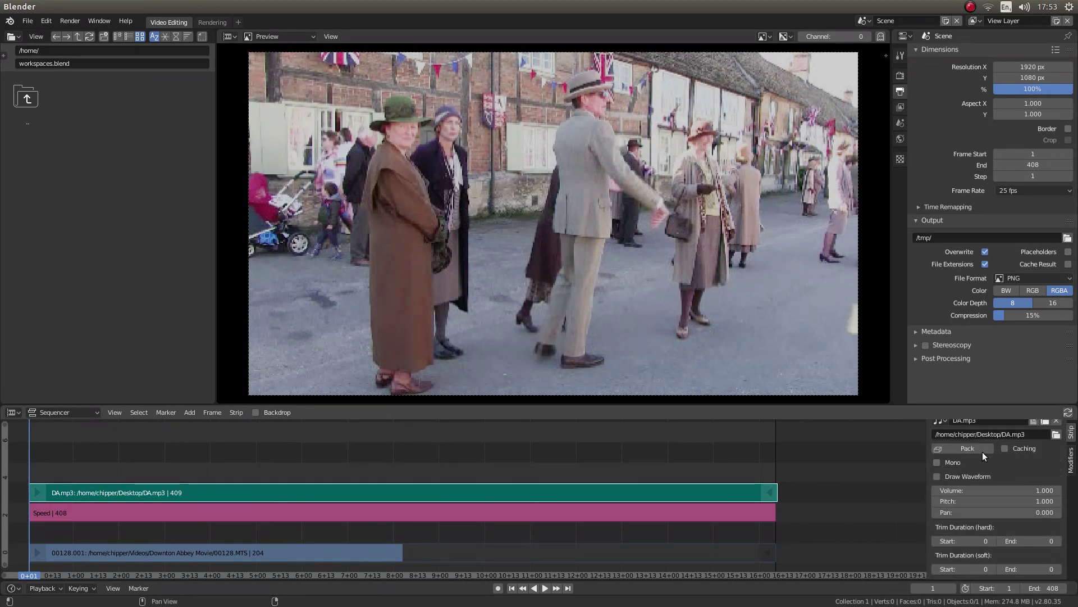
{"action": "scroll", "coordinate": [981, 450], "scroll_direction": "down", "scroll_amount": 1}
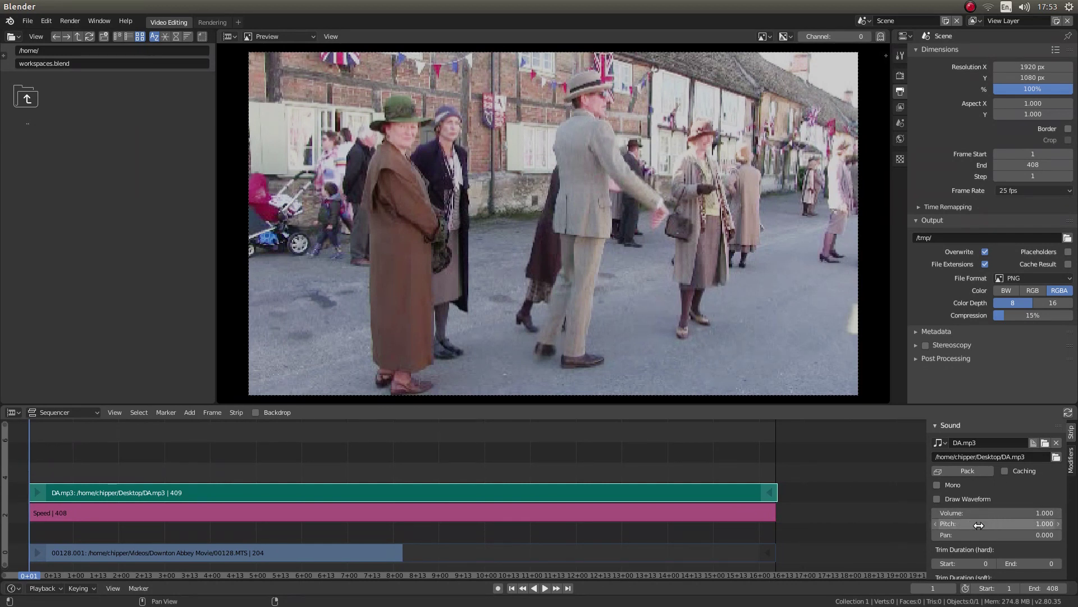
{"action": "left_click", "coordinate": [1010, 523]}
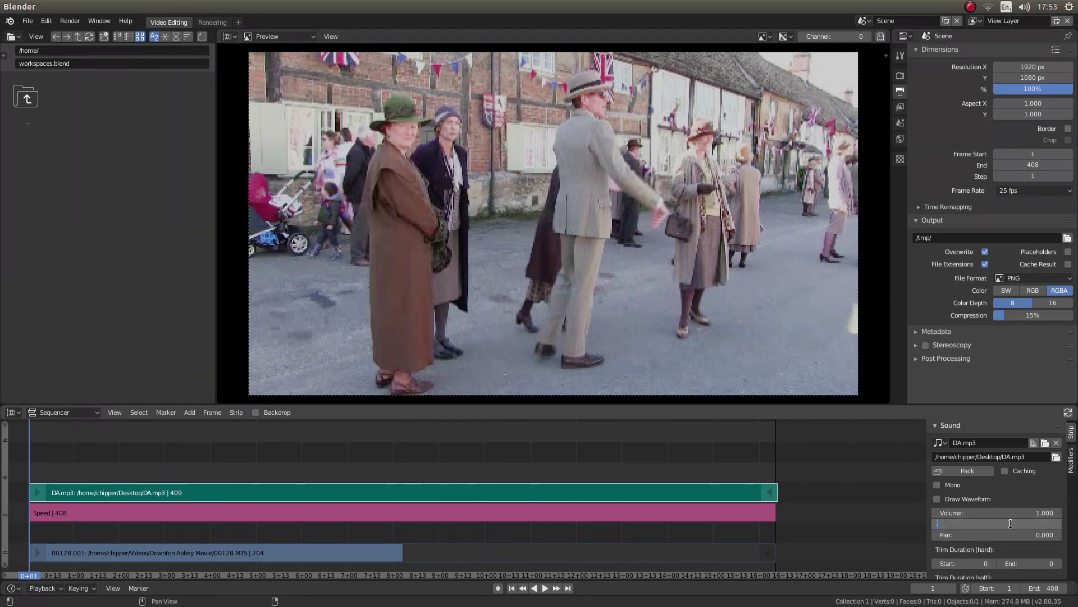
{"action": "type", "text": ".5"}
{"action": "key", "text": "Return"}
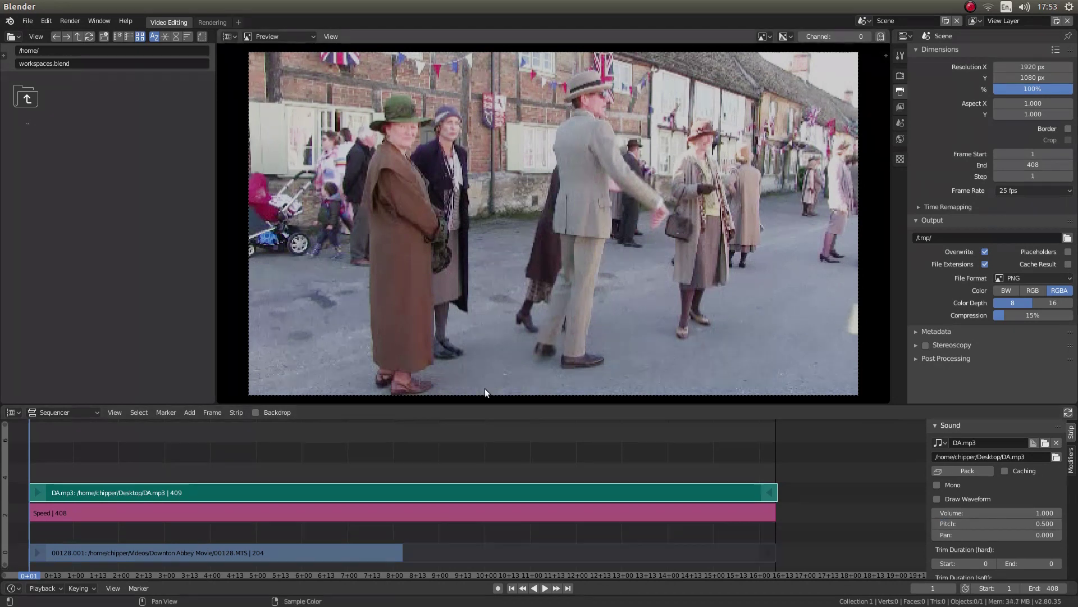
Play back the sequence to check the sound at the new pitch, and return to the first frame.
{"action": "left_click", "coordinate": [546, 589]}
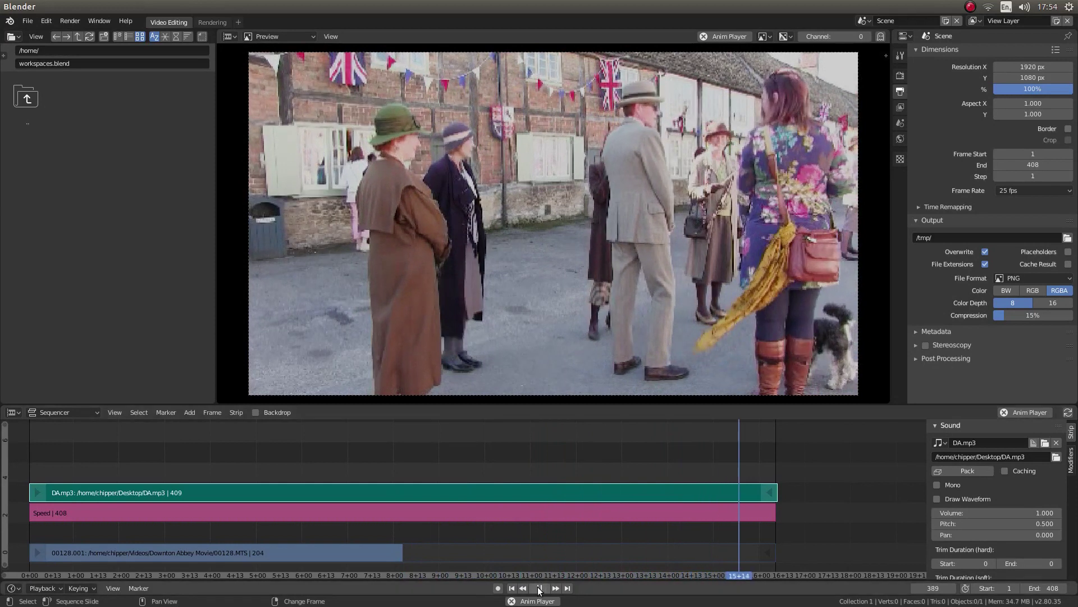
{"action": "left_click", "coordinate": [539, 588]}
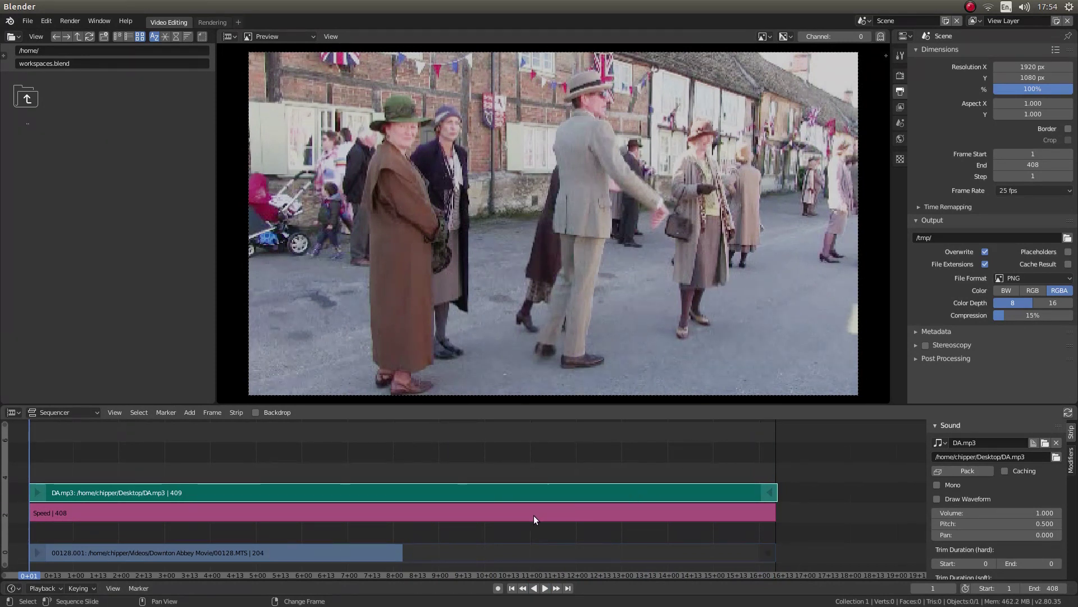
{"action": "mouse_move", "coordinate": [21, 9]}
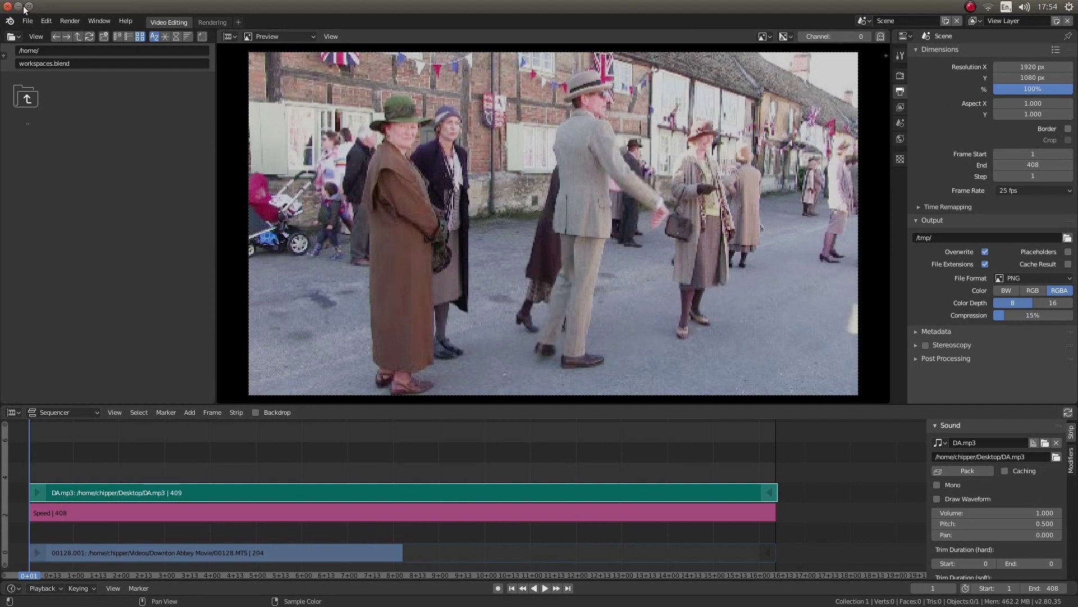